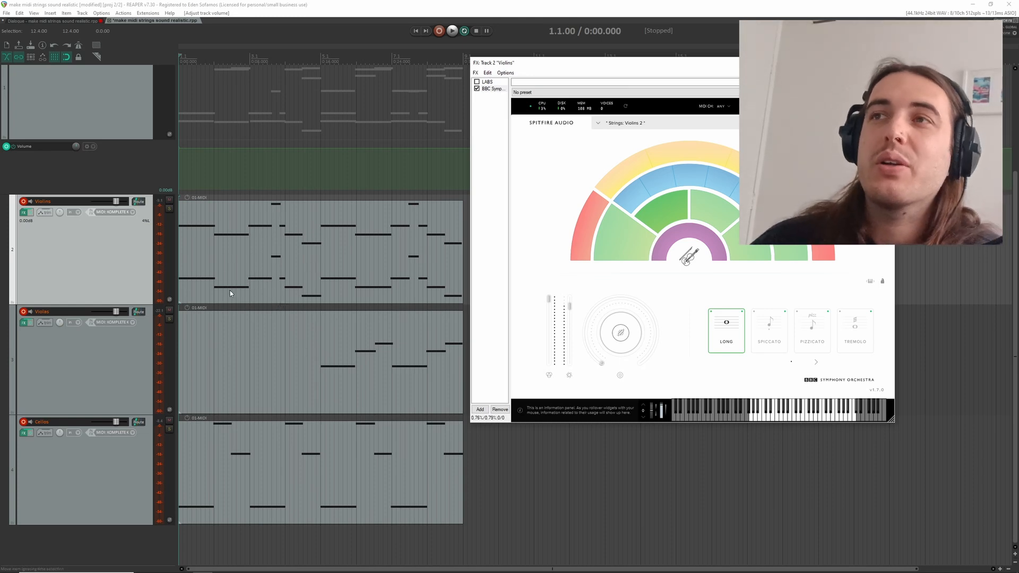
# Play the string arrangement from the start to hear it without any dynamics, and stop near the end of the parts.
pyautogui.click(283, 276)
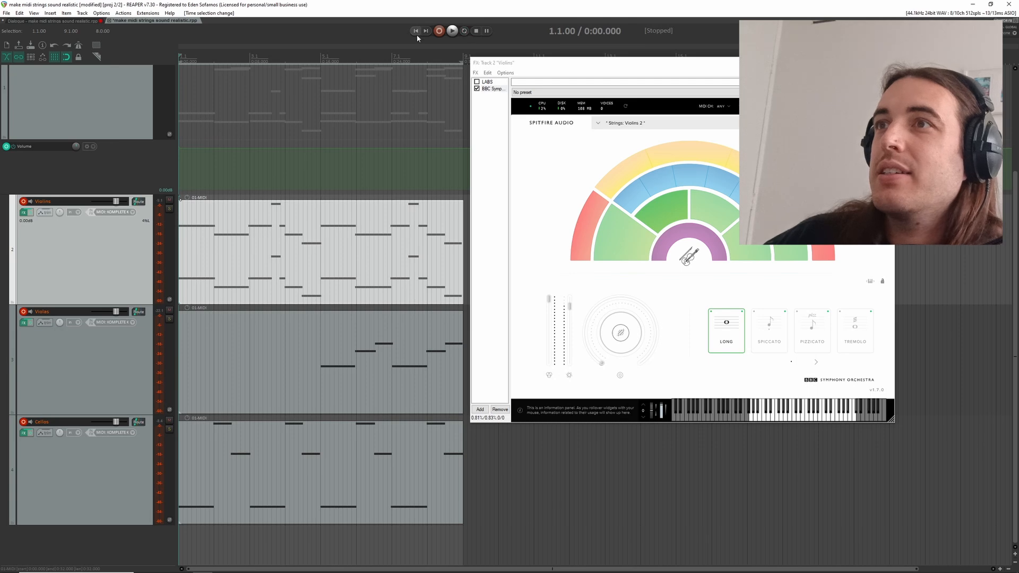
pyautogui.press('space')
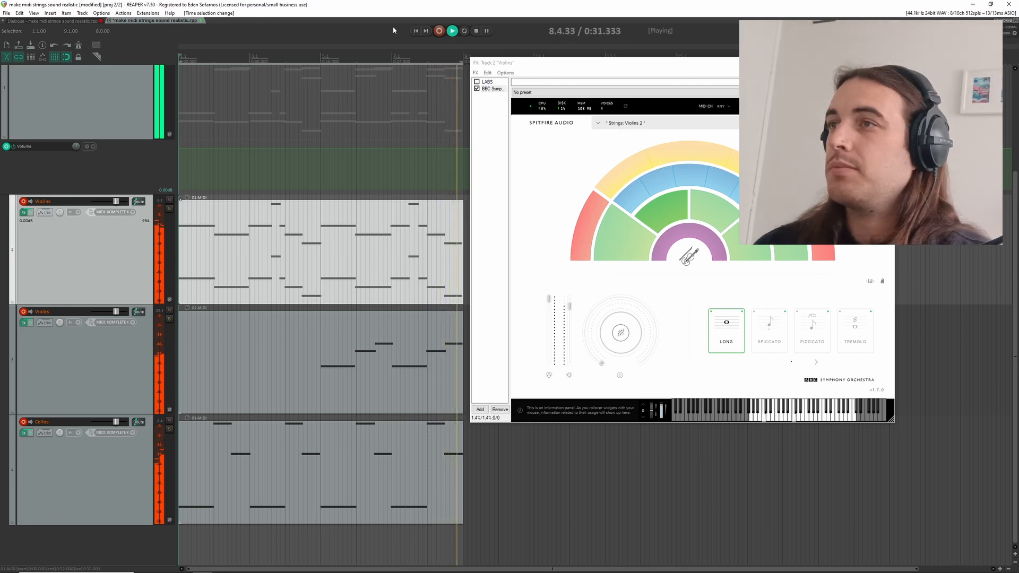
pyautogui.press('space')
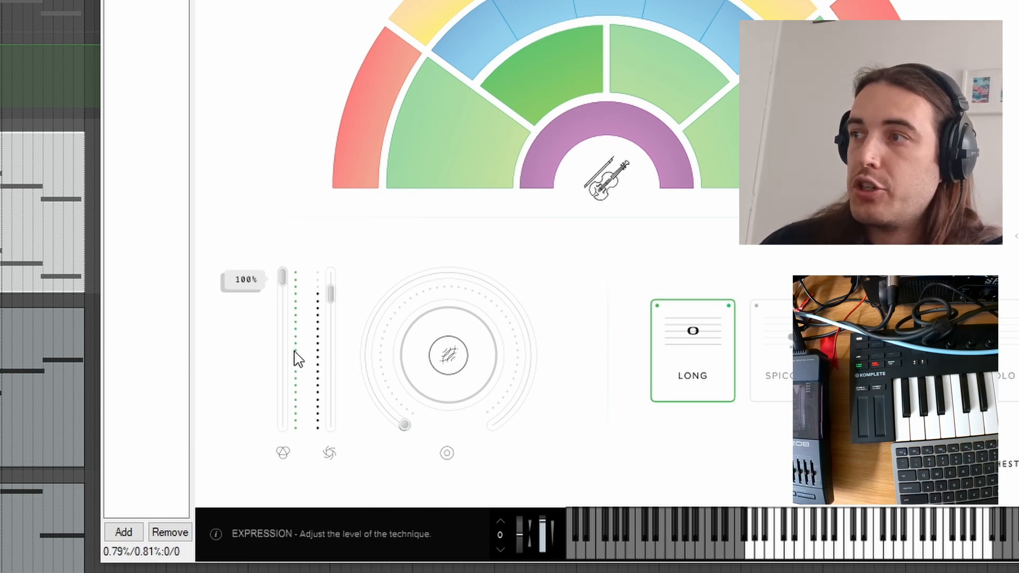
# Place the edit cursor in bar 1, just ahead of the string parts, with the top folder track selected.
pyautogui.moveTo(332, 342)
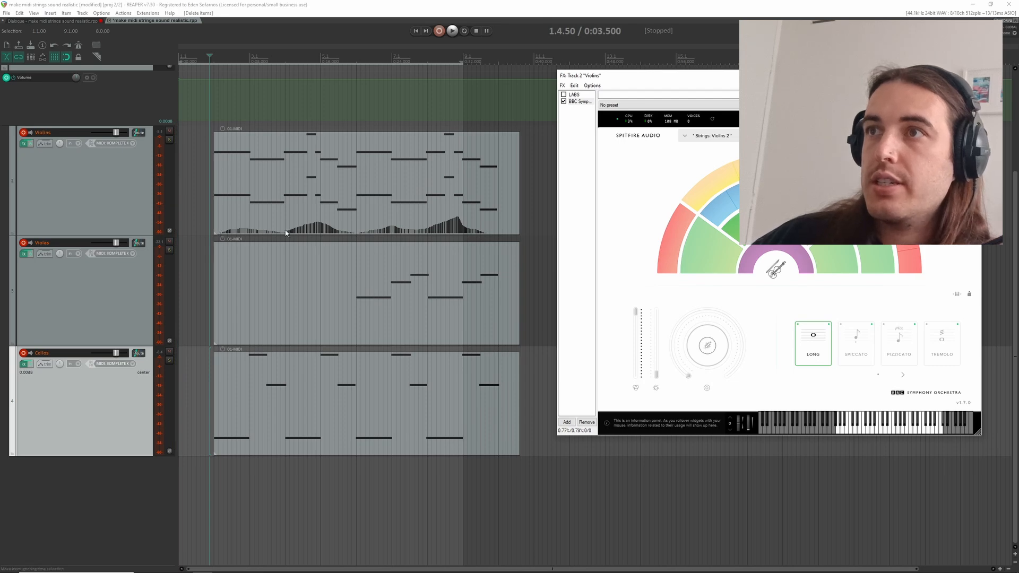
pyautogui.click(253, 306)
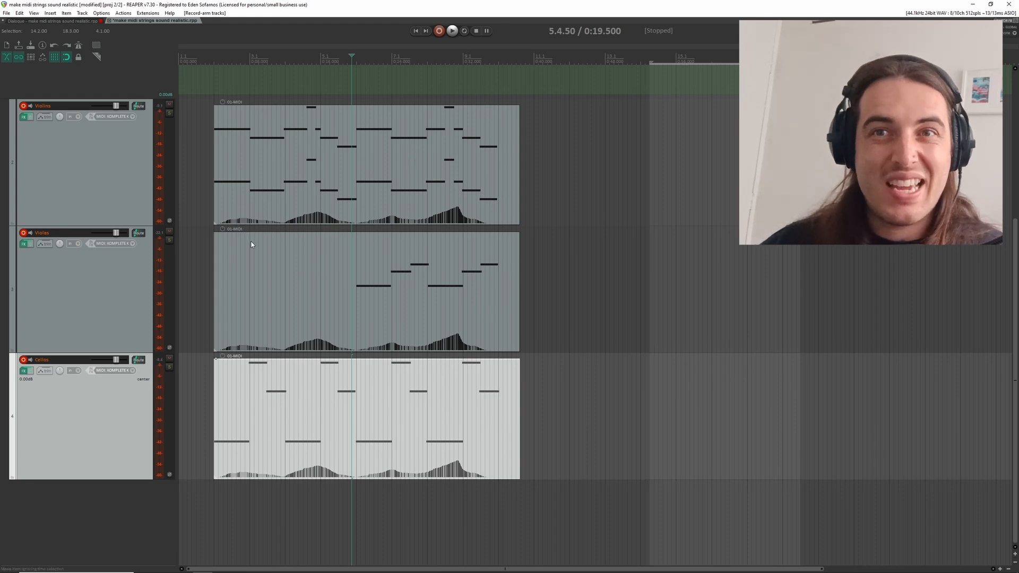
pyautogui.click(223, 218)
pyautogui.scroll(-4, 239, 256)
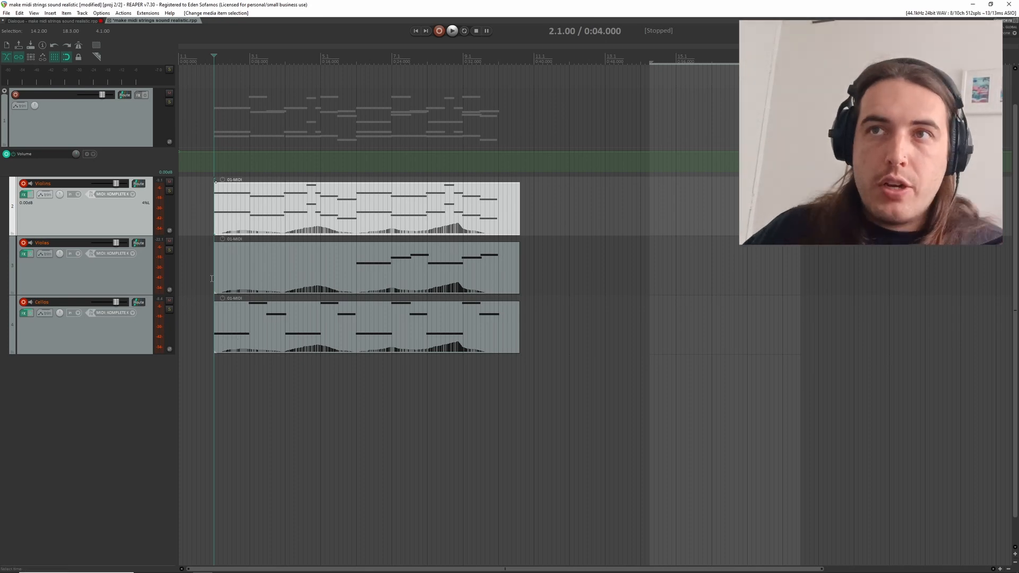
pyautogui.click(196, 108)
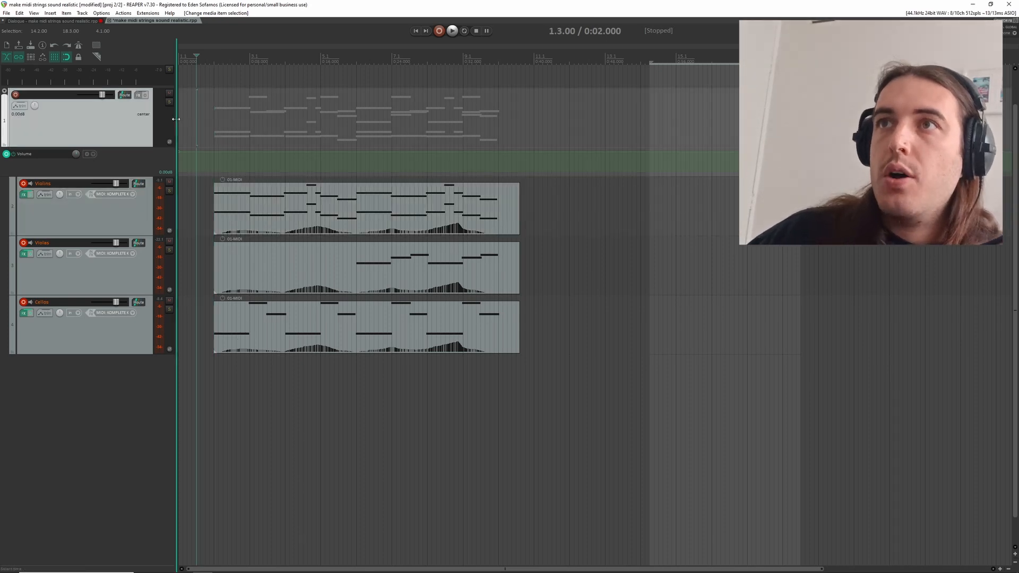
pyautogui.click(179, 122)
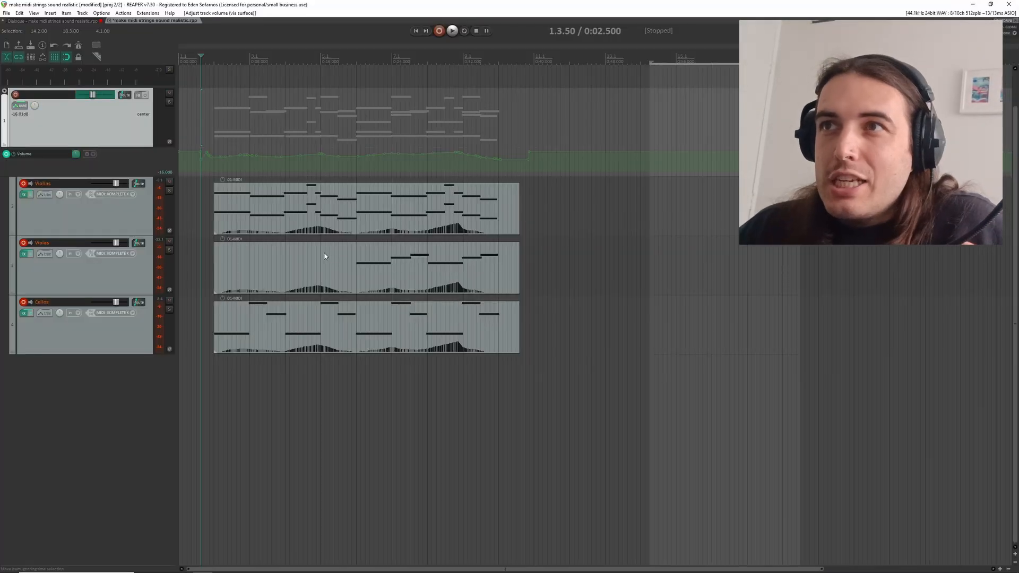
# Open the effects window of the Violins track and move it to another place over the arrangement.
pyautogui.scroll(2, 257, 223)
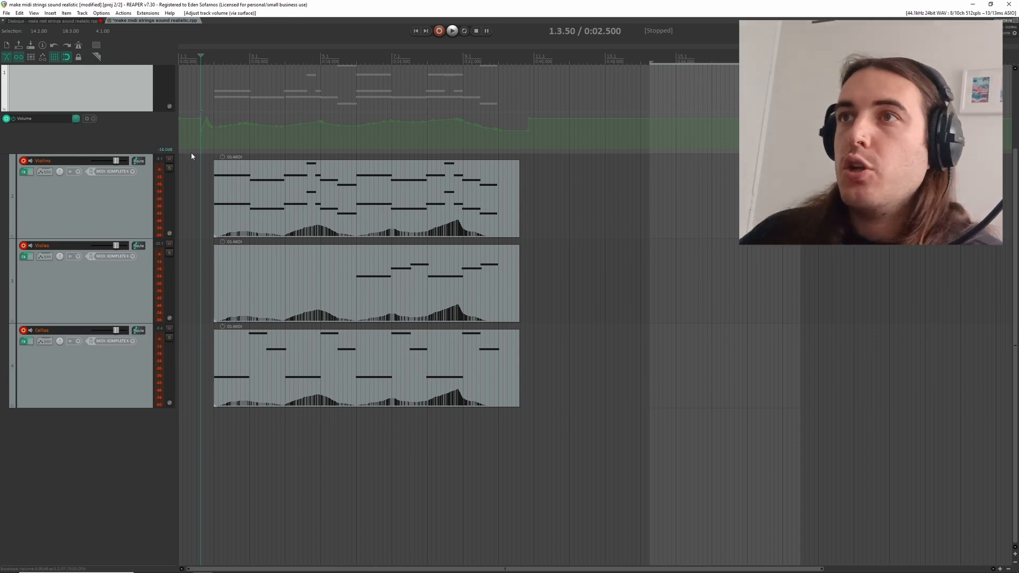
pyautogui.press('f')
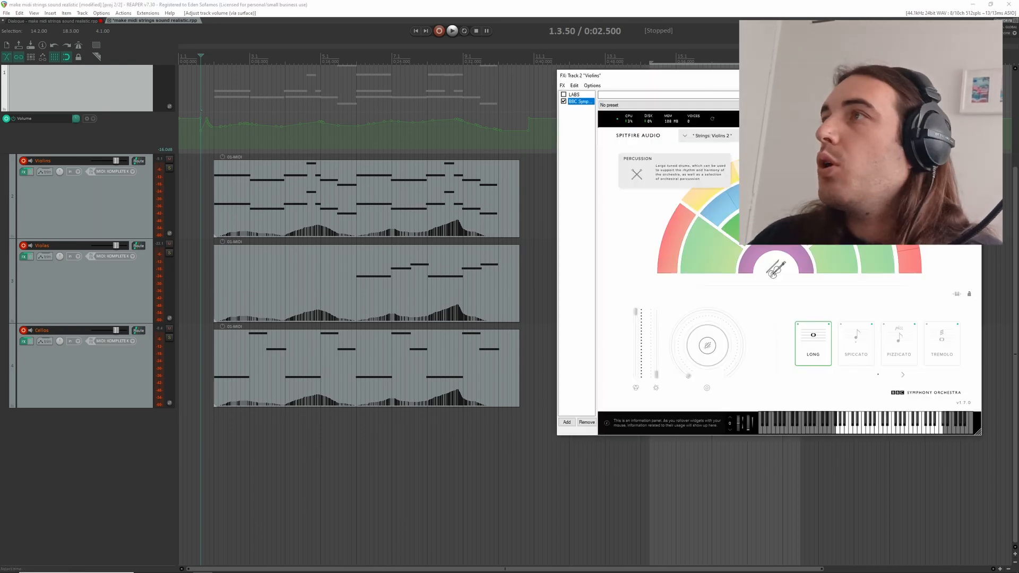
pyautogui.moveTo(713, 79); pyautogui.dragTo(298, 107)
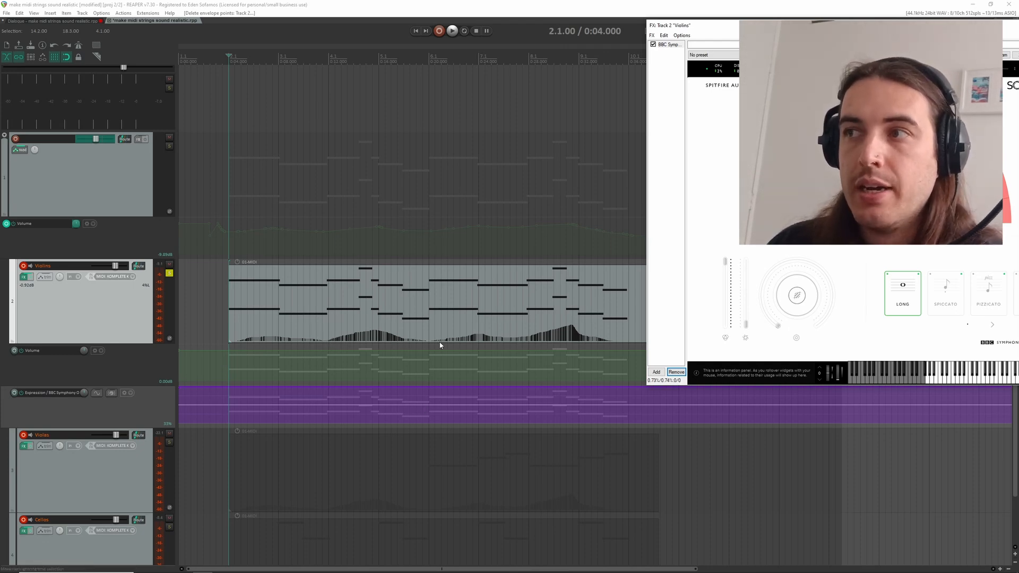
# Draw a rising and falling expression automation curve along the whole Violins part in its BBC Symphony Orchestra expression lane.
pyautogui.moveTo(228, 409)
pyautogui.mouseDown()
pyautogui.moveTo(252, 399)
pyautogui.moveTo(305, 408)
pyautogui.moveTo(362, 393)
pyautogui.moveTo(427, 405)
pyautogui.moveTo(553, 391)
pyautogui.moveTo(638, 416)
pyautogui.mouseUp()
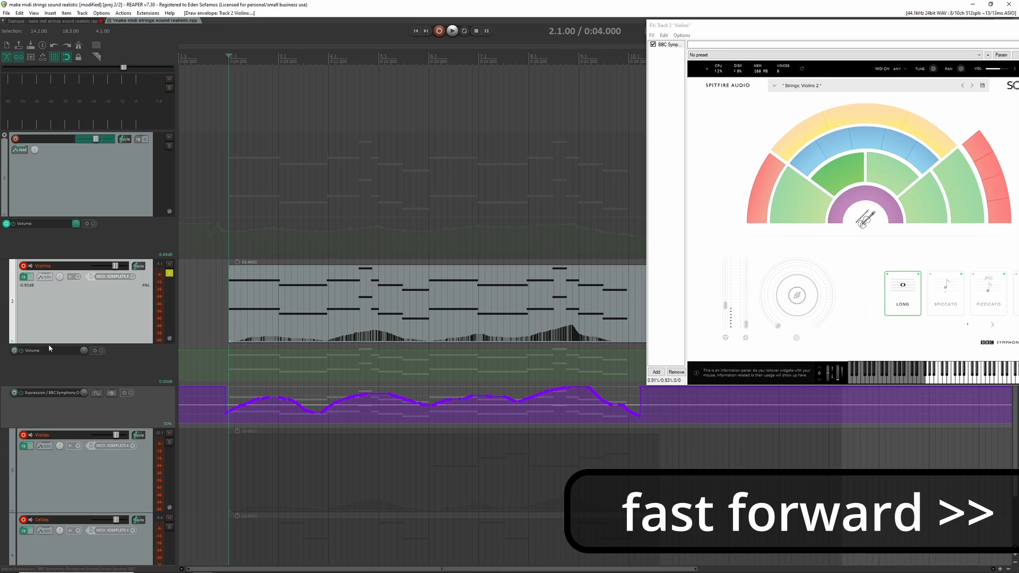
pyautogui.scroll(-3, 335, 221)
pyautogui.scroll(-3, 336, 221)
# Unsolo the Violins track and show the LABS Expression envelope on the Violas track.
pyautogui.click(85, 279)
pyautogui.click(23, 138)
pyautogui.click(169, 134)
pyautogui.click(45, 256)
pyautogui.click(314, 364)
pyautogui.click(510, 244)
# Copy all of the Violins expression envelope points and paste them into the Violas expression lane.
pyautogui.click(239, 212)
pyautogui.hotkey('ctrl', 'a')
pyautogui.hotkey('ctrl', 'c')
pyautogui.scroll(5, 238, 206)
pyautogui.click(277, 310)
pyautogui.hotkey('ctrl', 'v')
# Show the LABS Expression envelope on the Cellos track and paste the copied expression points into it.
pyautogui.scroll(-5, 243, 321)
pyautogui.click(45, 356)
pyautogui.click(315, 443)
pyautogui.click(511, 323)
pyautogui.scroll(5, 210, 392)
pyautogui.click(210, 474)
pyautogui.hotkey('ctrl', 'v')
pyautogui.scroll(-7, 221, 318)
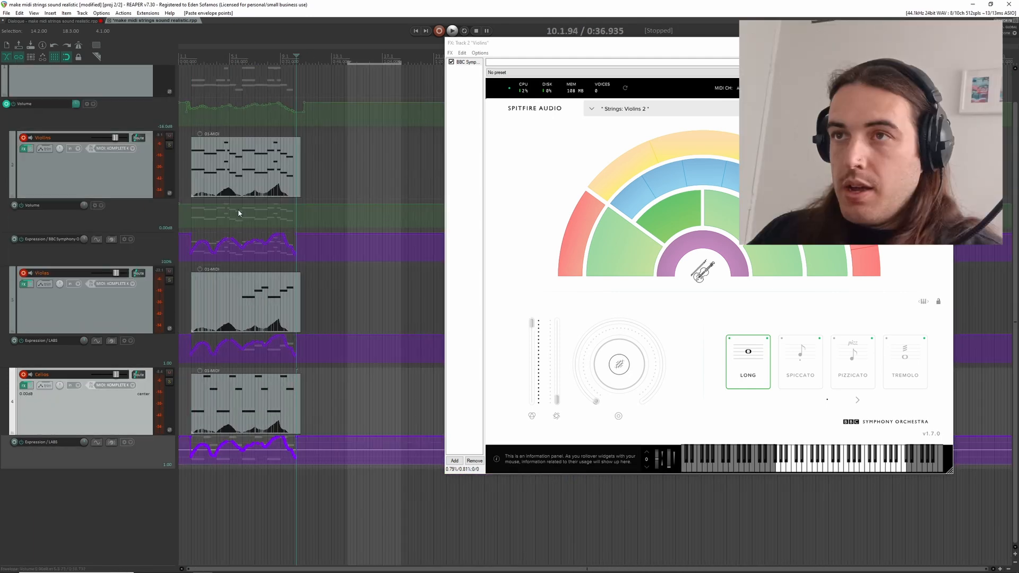
# Play the three string parts with their expression automation from bar 2 to the end and stop.
pyautogui.click(192, 156)
pyautogui.scroll(3, 247, 163)
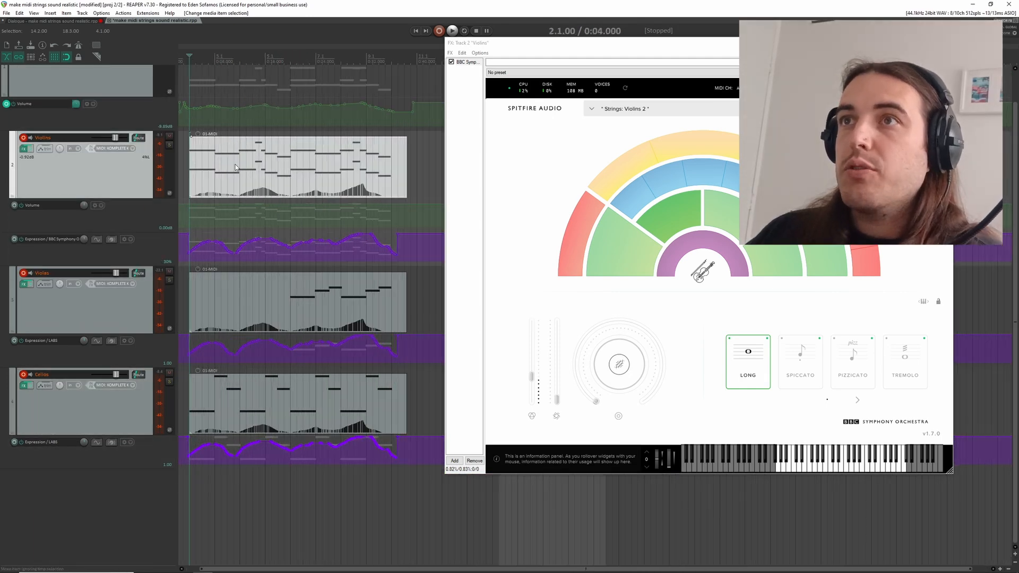
pyautogui.scroll(1, 249, 164)
pyautogui.scroll(-2, 249, 164)
pyautogui.press('space')
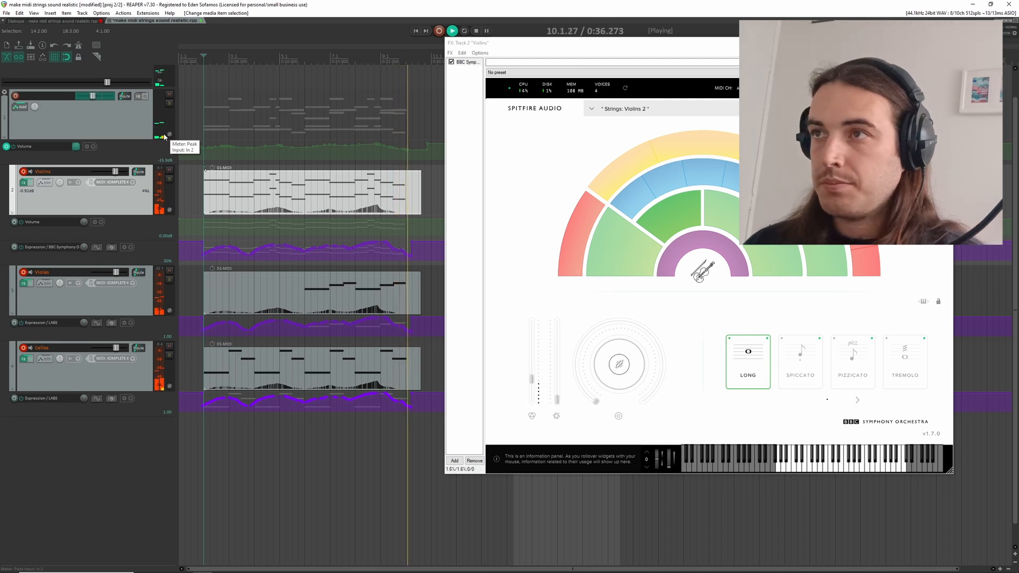
pyautogui.press('space')
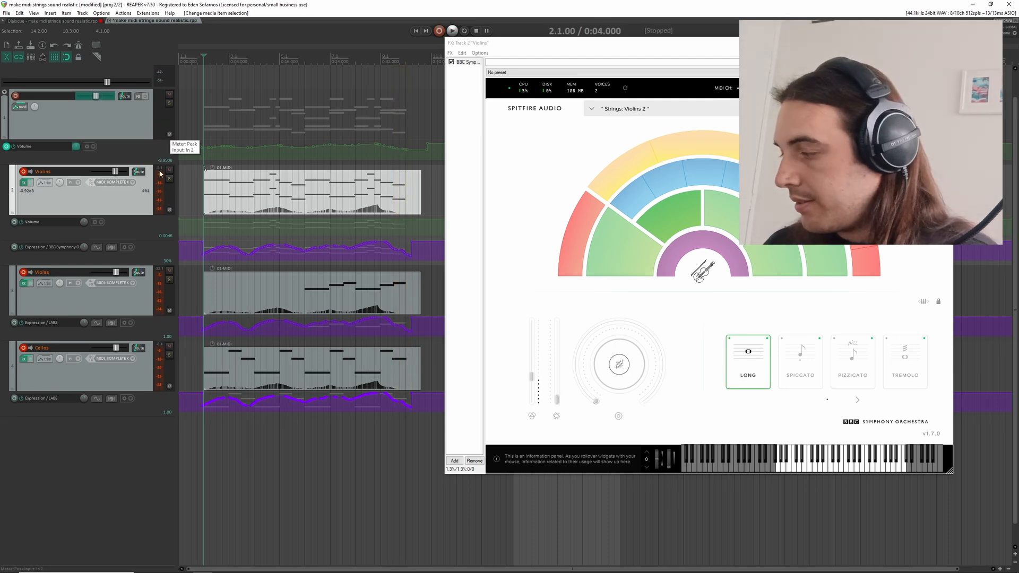
pyautogui.press('super')
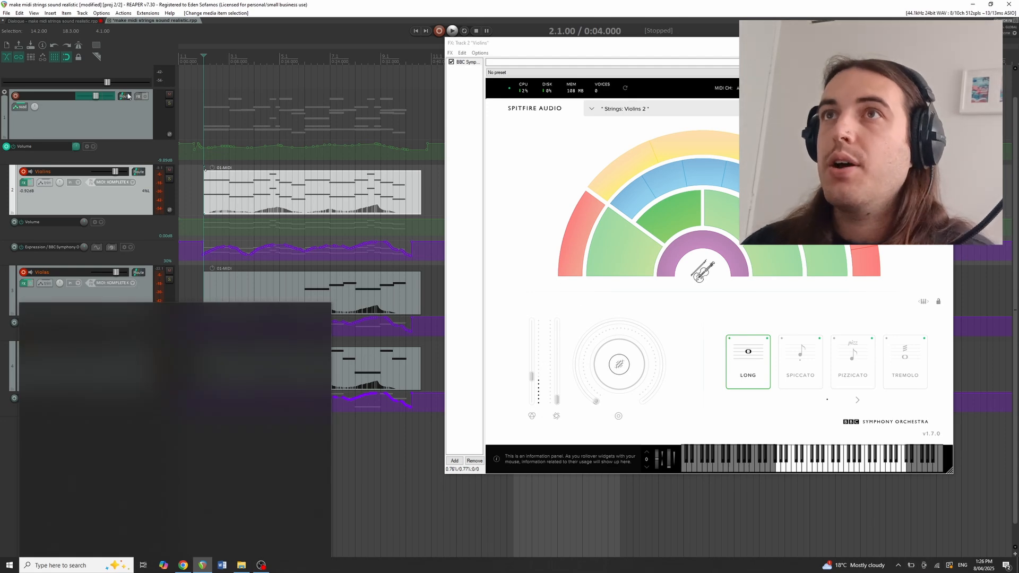
pyautogui.click(230, 105)
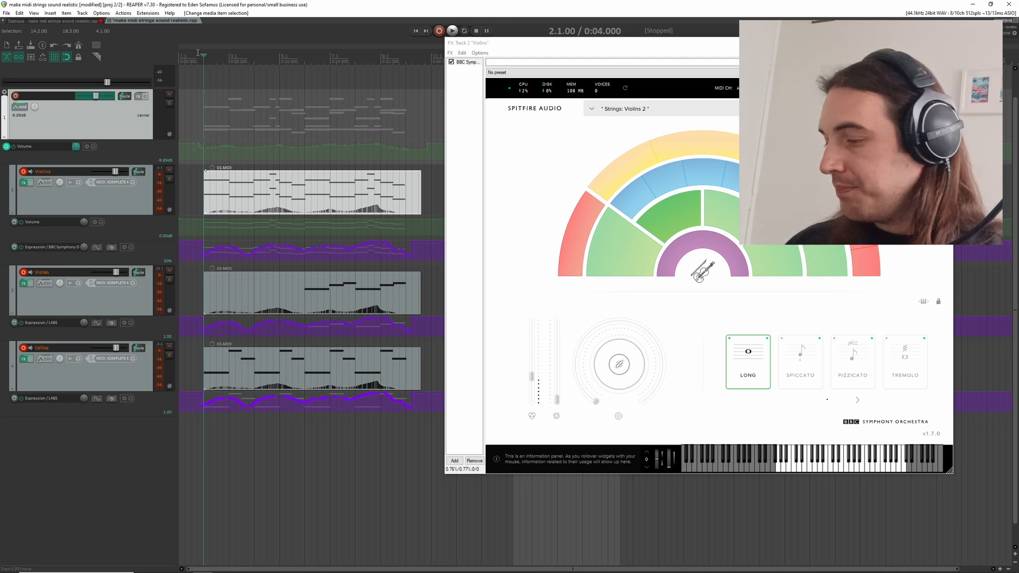
# Show the project's tempo envelope above the tracks.
pyautogui.click(35, 13)
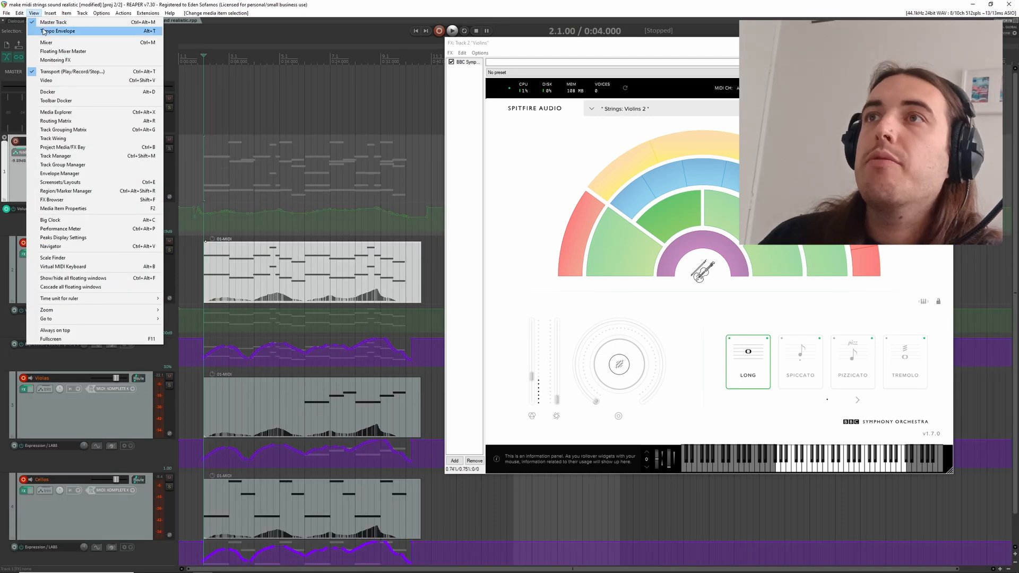
pyautogui.click(44, 31)
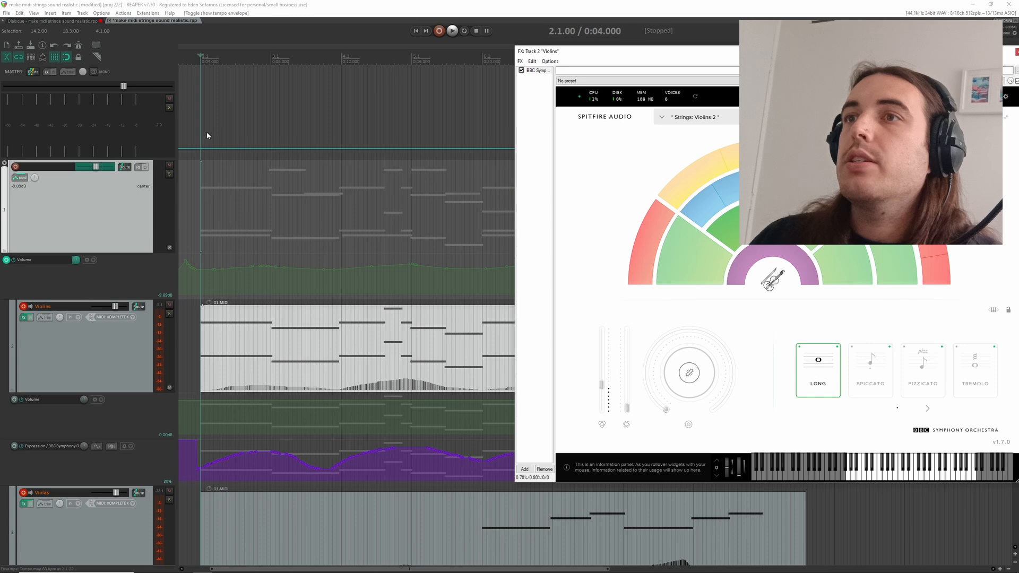
pyautogui.scroll(3, 216, 145)
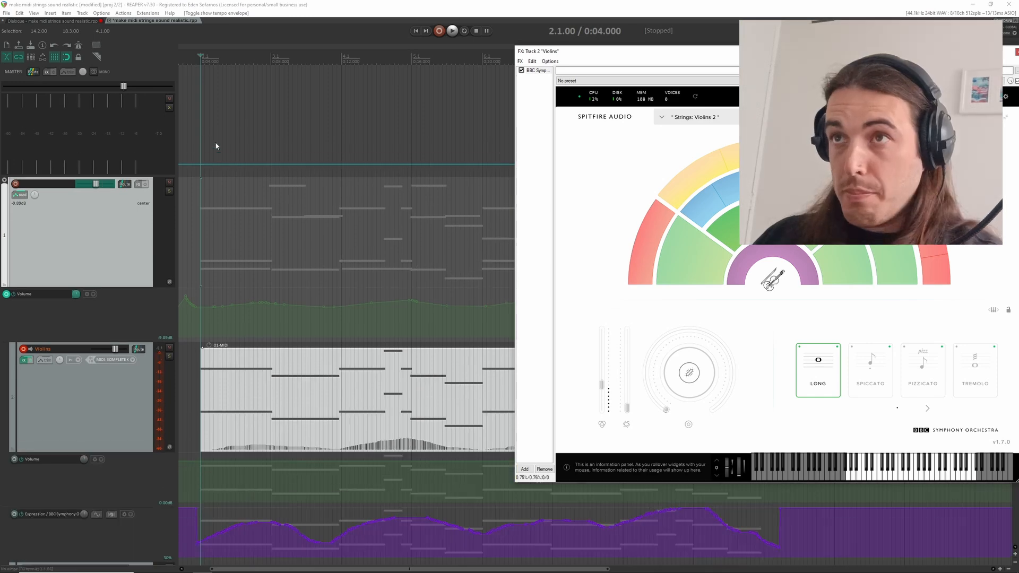
pyautogui.scroll(-2, 256, 186)
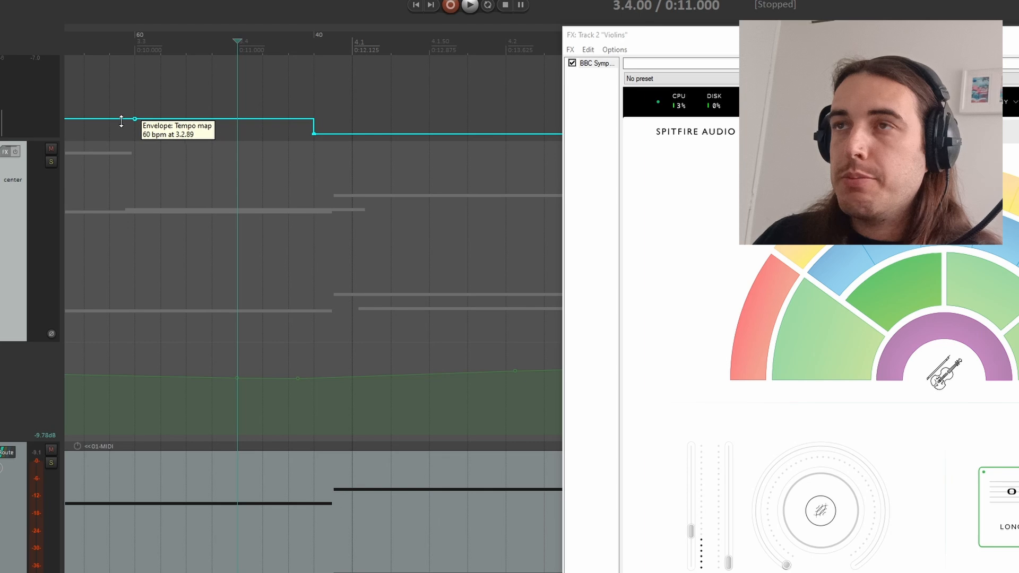
# Make the 60 BPM tempo marker at 3.3.00 transition gradually to the next marker.
pyautogui.doubleClick(139, 35)
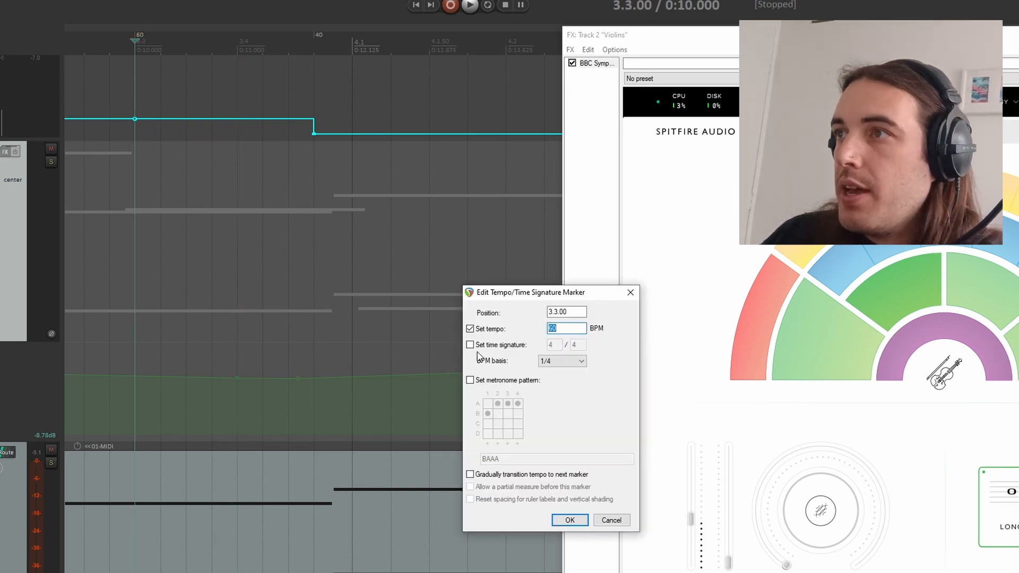
pyautogui.click(471, 475)
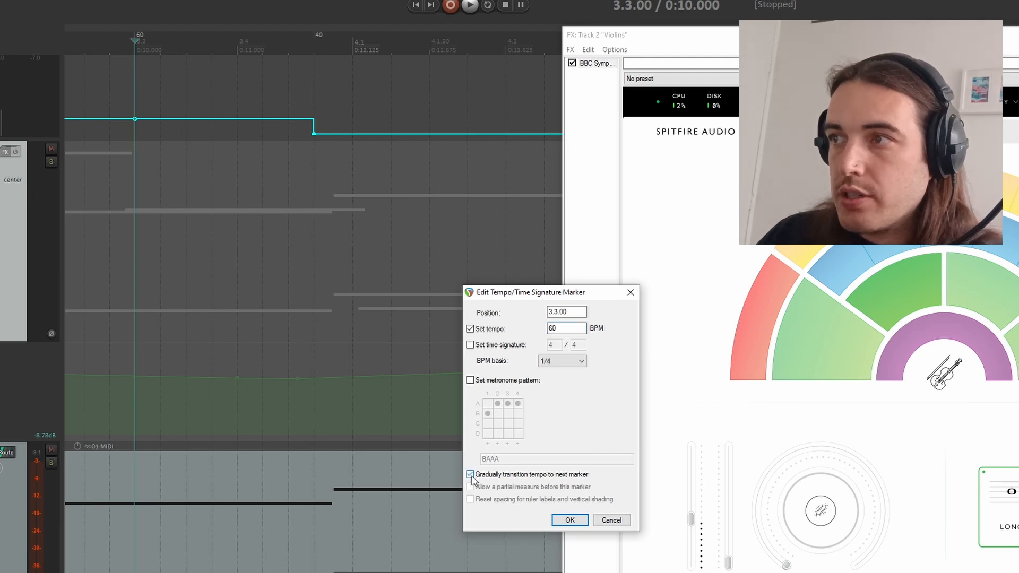
pyautogui.click(570, 521)
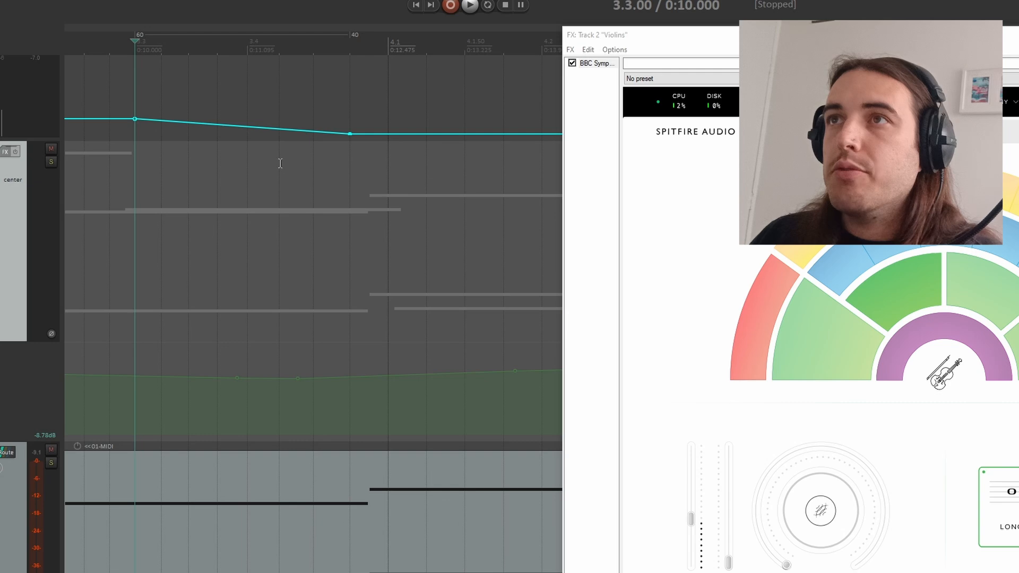
# Play the slowdown from just before the 3.3.00 tempo marker through to bar 4 and stop.
pyautogui.click(101, 95)
pyautogui.press('space')
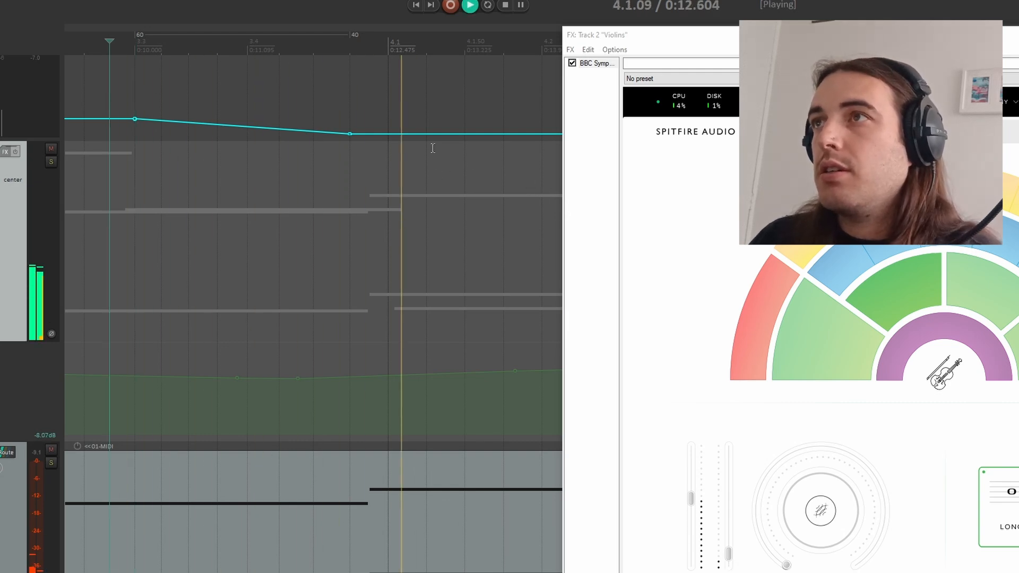
pyautogui.press('space')
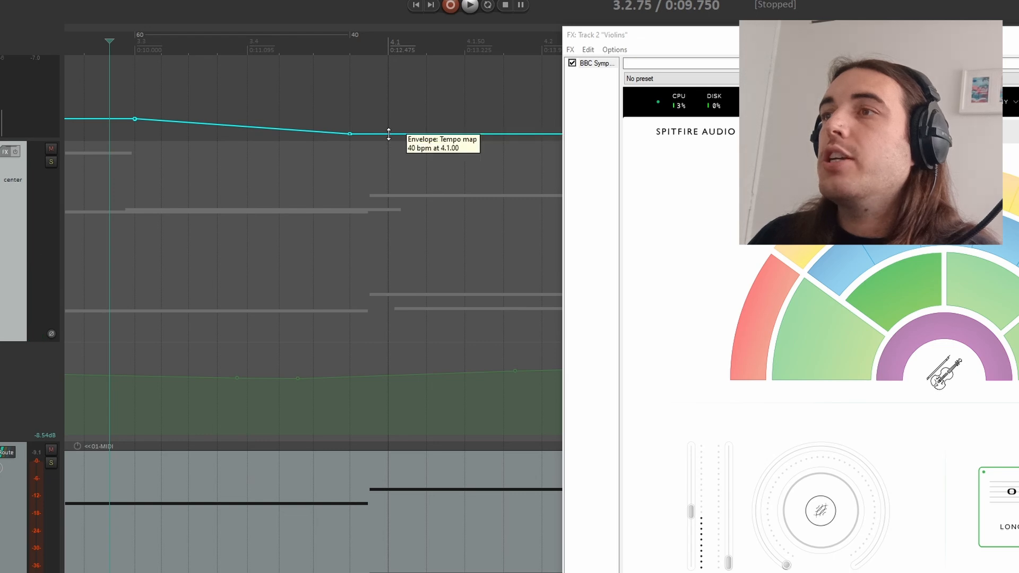
# Add a tempo point at 4.1.00 and set its tempo to 60 BPM.
pyautogui.click(388, 133)
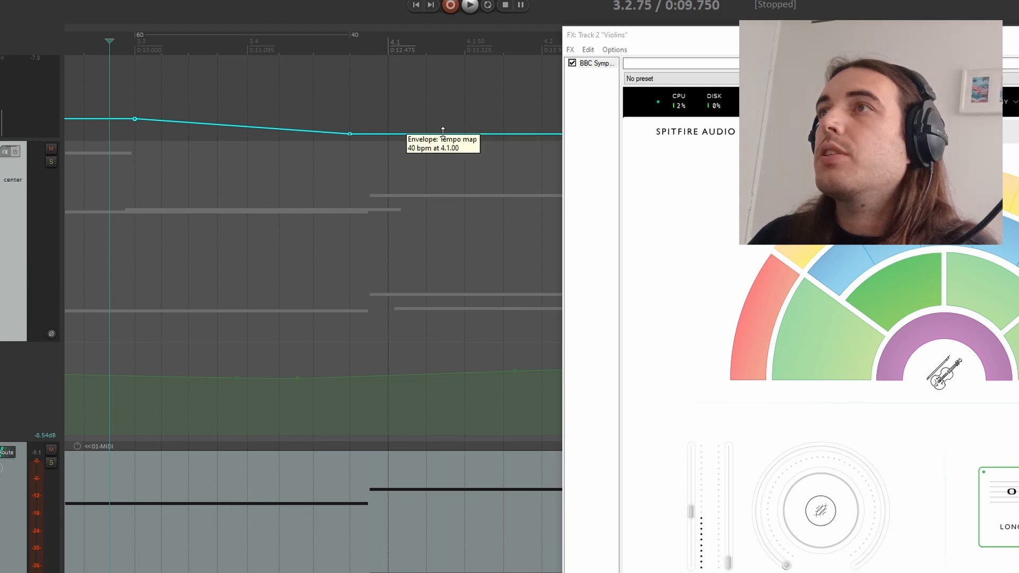
pyautogui.moveTo(388, 133); pyautogui.dragTo(388, 116)
pyautogui.doubleClick(399, 35)
pyautogui.write('60')
pyautogui.press('Return')
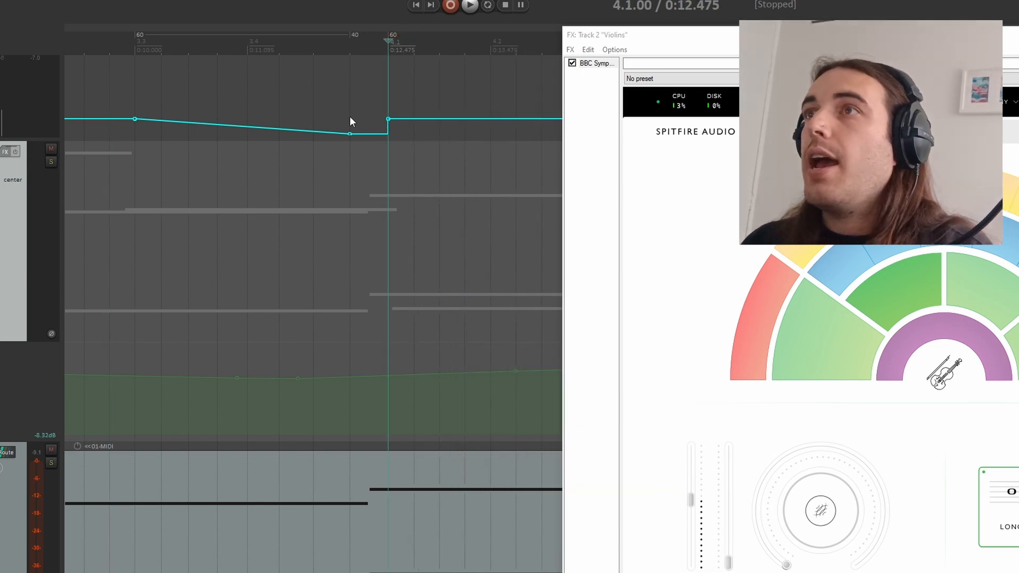
# Make the 40 BPM tempo marker at 3.4.75 transition gradually to the marker at bar 4.
pyautogui.click(354, 35)
pyautogui.doubleClick(354, 35)
pyautogui.click(470, 474)
pyautogui.click(569, 520)
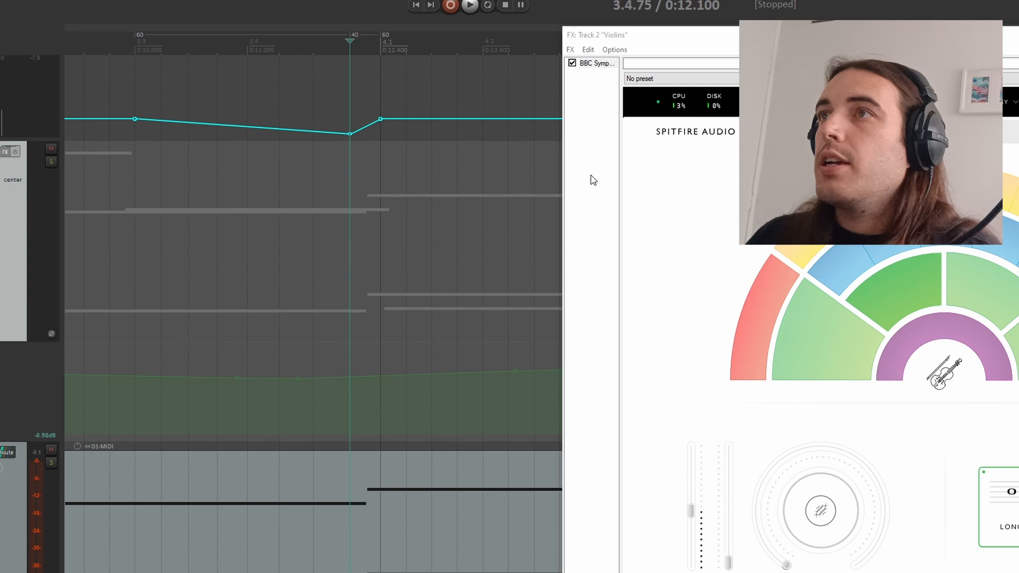
# Set the tempo marker at 5.3.50 to 60 BPM with a gradual transition to the next marker, and audition it.
pyautogui.moveTo(870, 35); pyautogui.dragTo(683, 38)
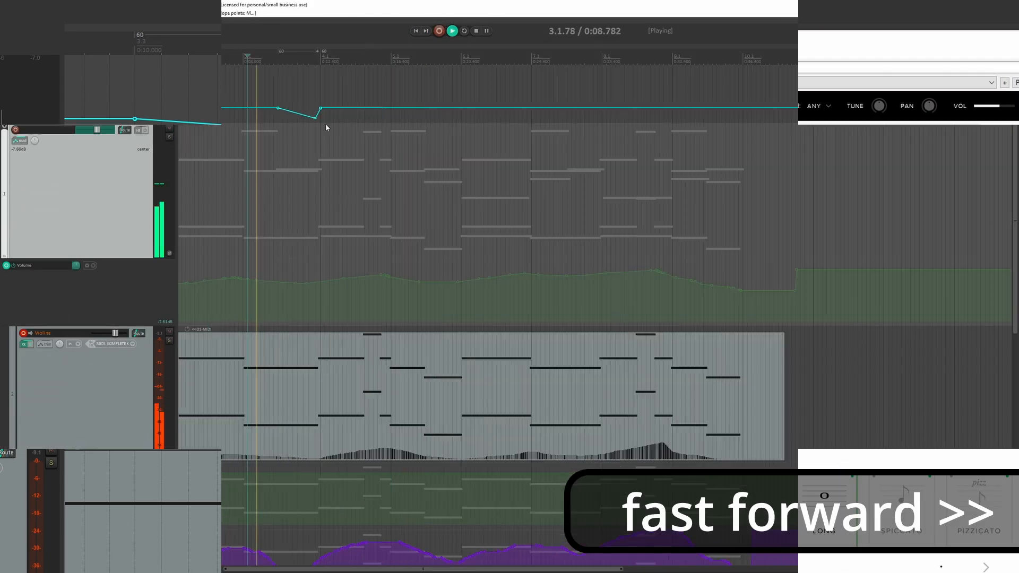
pyautogui.doubleClick(412, 53)
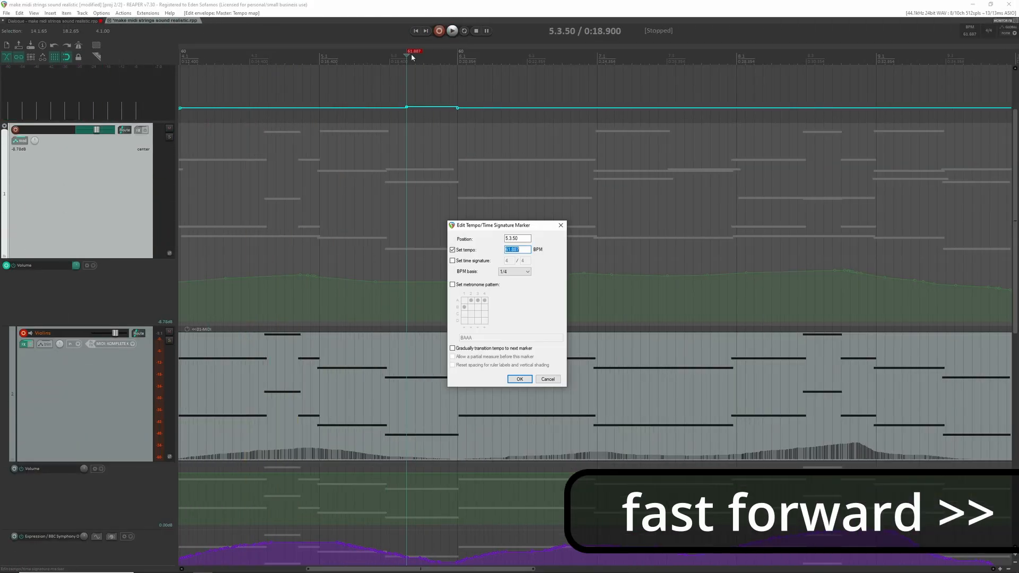
pyautogui.write('60')
pyautogui.click(452, 348)
pyautogui.press('Return')
pyautogui.press('space')
pyautogui.press('space')
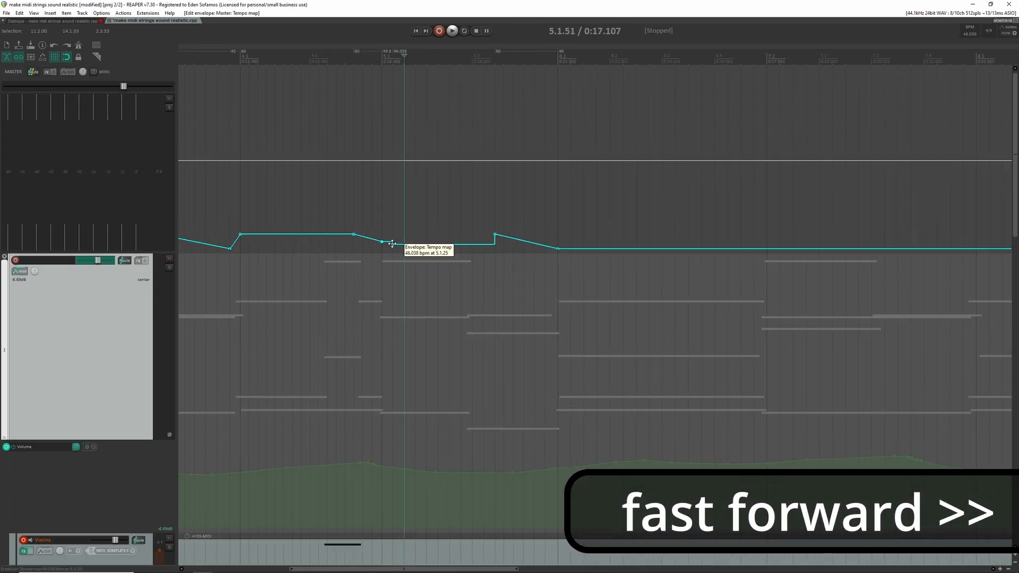
# Edit the tempo marker at the start of bar 5 to shape the slowdown there, and audition it.
pyautogui.doubleClick(386, 52)
pyautogui.press('Return')
pyautogui.scroll(-5, 459, 287)
pyautogui.press('space')
pyautogui.press('space')
# Audition the following passage, lower the tempo slightly at the next phrase ending, and edit its tempo marker.
pyautogui.scroll(8, 244, 52)
pyautogui.scroll(-6, 657, 177)
pyautogui.press('space')
pyautogui.press('space')
pyautogui.moveTo(576, 137); pyautogui.dragTo(576, 142)
pyautogui.doubleClick(579, 51)
pyautogui.press('Return')
# Edit the 40 BPM tempo marker at 7.4.75 so the tempo ramps gradually back up to 60 BPM at bar 8.
pyautogui.scroll(-7, 416, 119)
pyautogui.scroll(6, 416, 118)
pyautogui.doubleClick(561, 52)
pyautogui.press('Return')
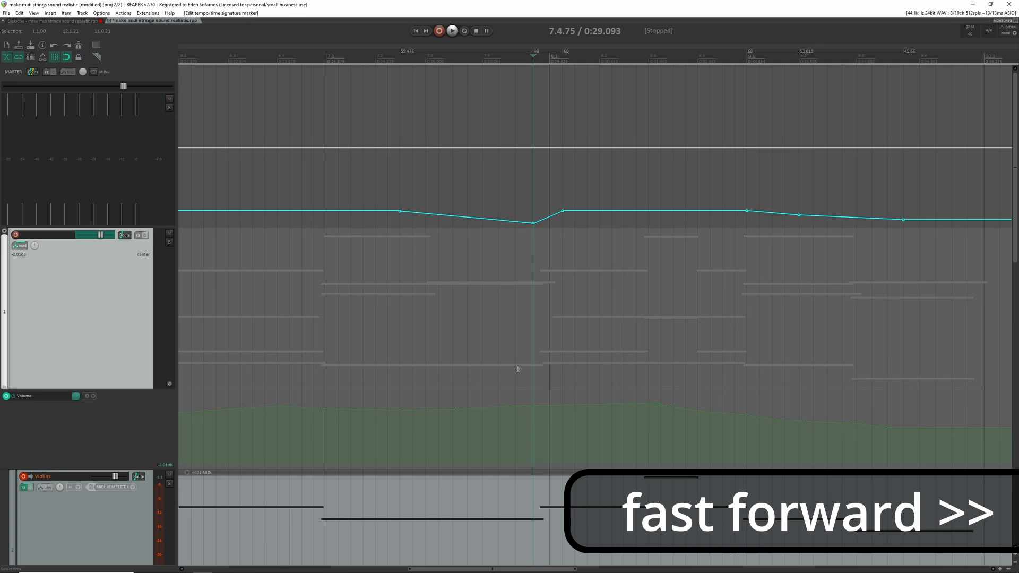
# Audition the closing bars and edit the tempo marker there to shape the final slowdown.
pyautogui.scroll(-8, 391, 193)
pyautogui.press('space')
pyautogui.scroll(-2, 391, 194)
pyautogui.press('space')
pyautogui.scroll(8, 409, 170)
pyautogui.doubleClick(408, 52)
pyautogui.press('Return')
pyautogui.scroll(-5, 334, 168)
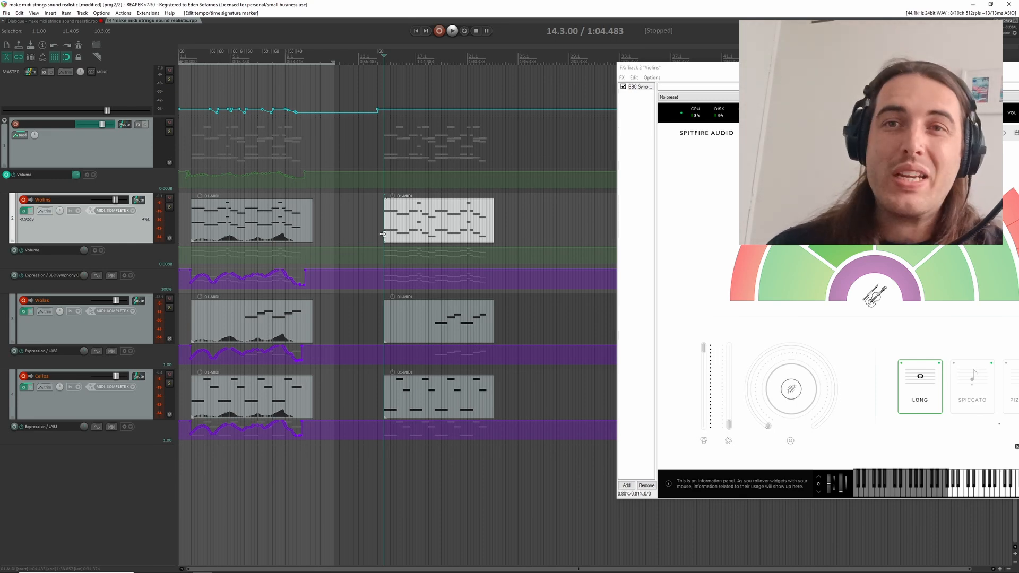
# Audition the unedited strings copy from bar 14, and compare it with the automated strings version from the start of bar 2.
pyautogui.press('space')
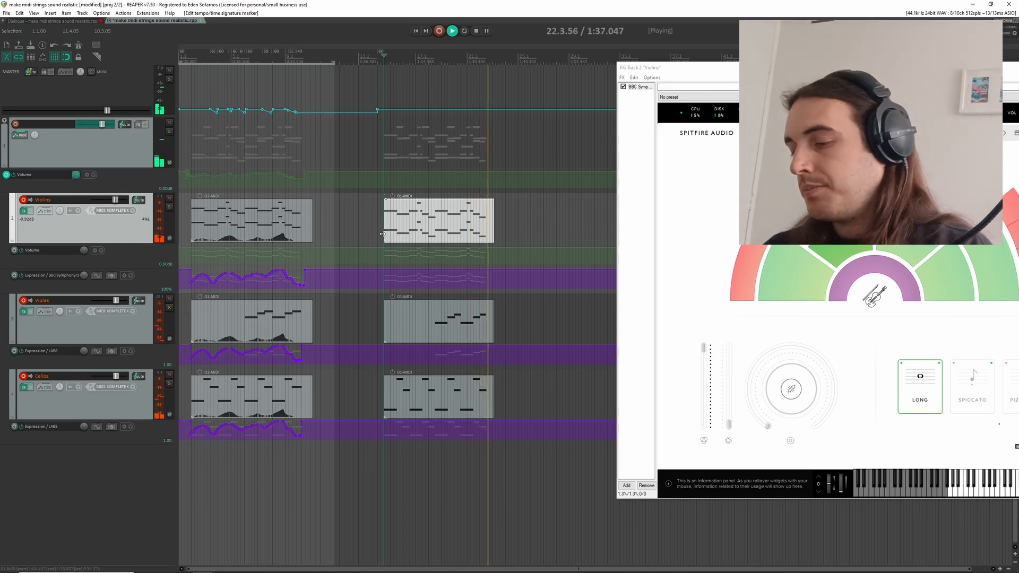
pyautogui.press('space')
pyautogui.scroll(5, 196, 258)
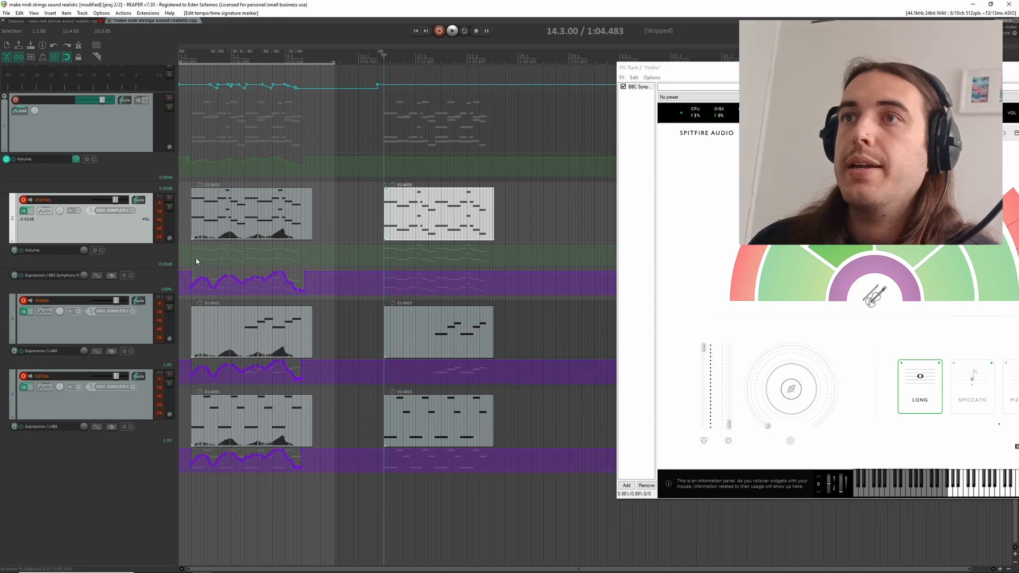
pyautogui.scroll(5, 196, 245)
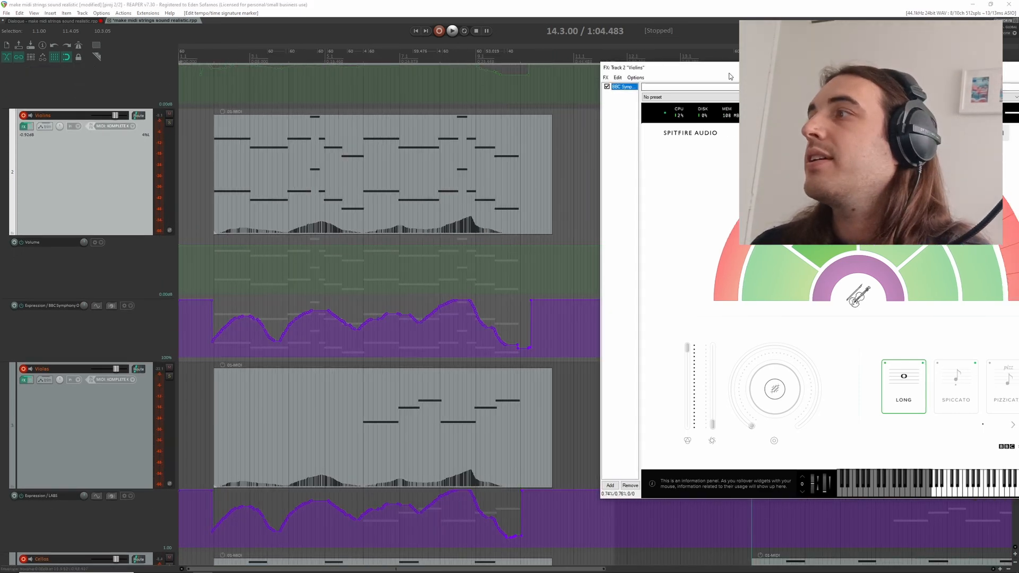
pyautogui.click(214, 152)
pyautogui.press('space')
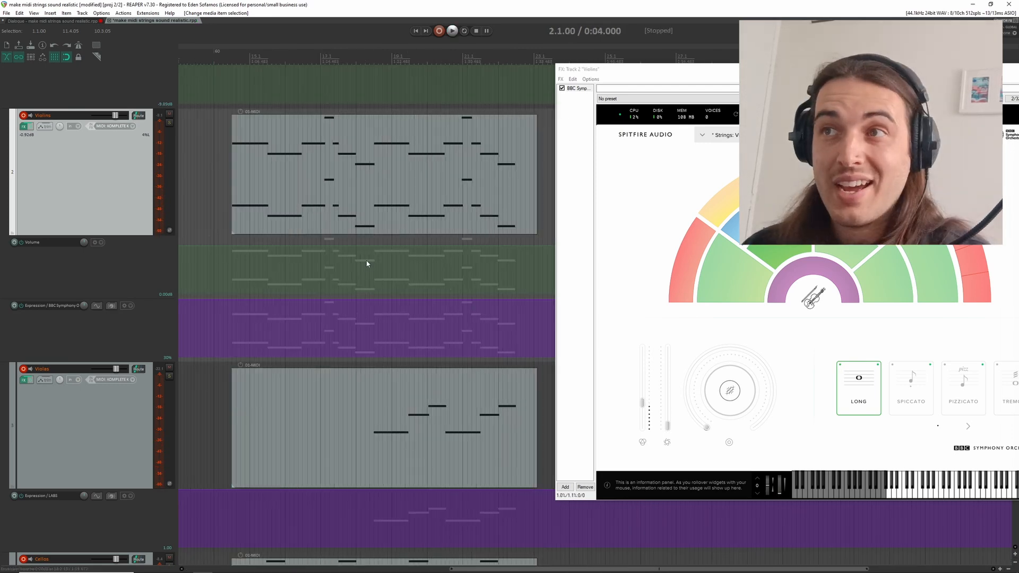
# Move the Violins track's FX window over the arrangement so more of the BBC Symphony Orchestra interface can be seen.
pyautogui.hscroll(-8, 363, 267)
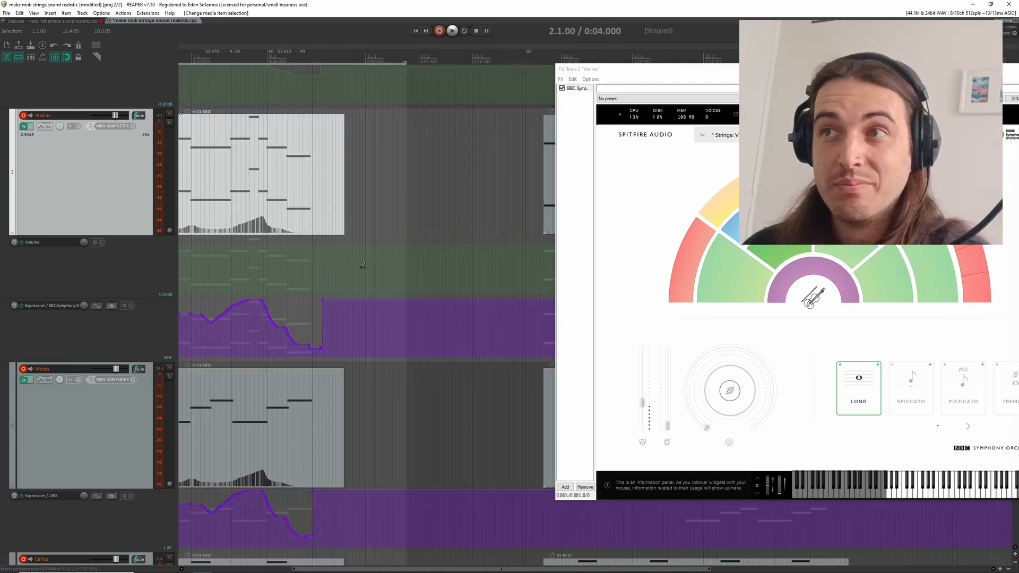
pyautogui.scroll(-6, 362, 269)
pyautogui.scroll(-3, 361, 264)
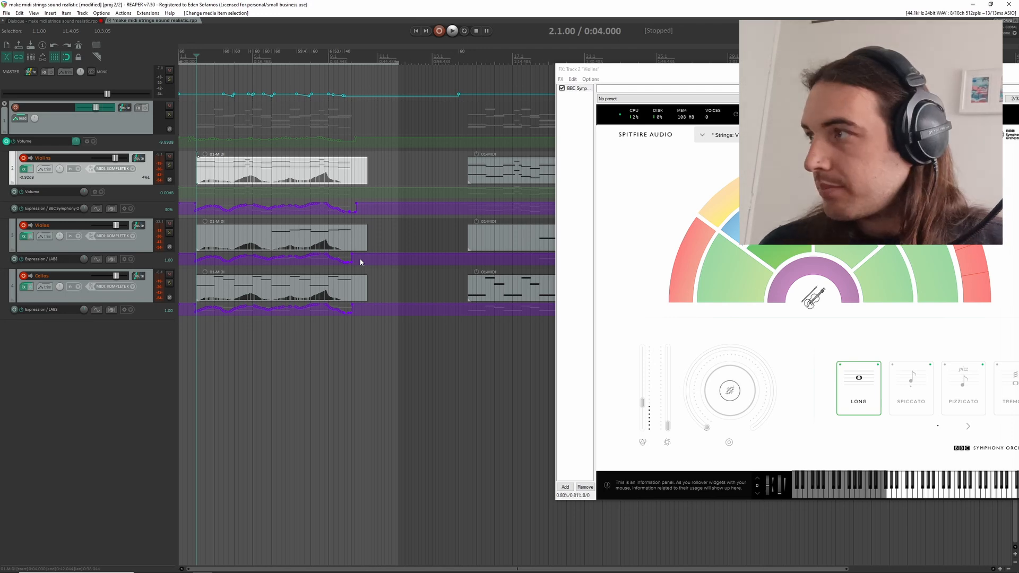
pyautogui.moveTo(674, 72); pyautogui.dragTo(504, 64)
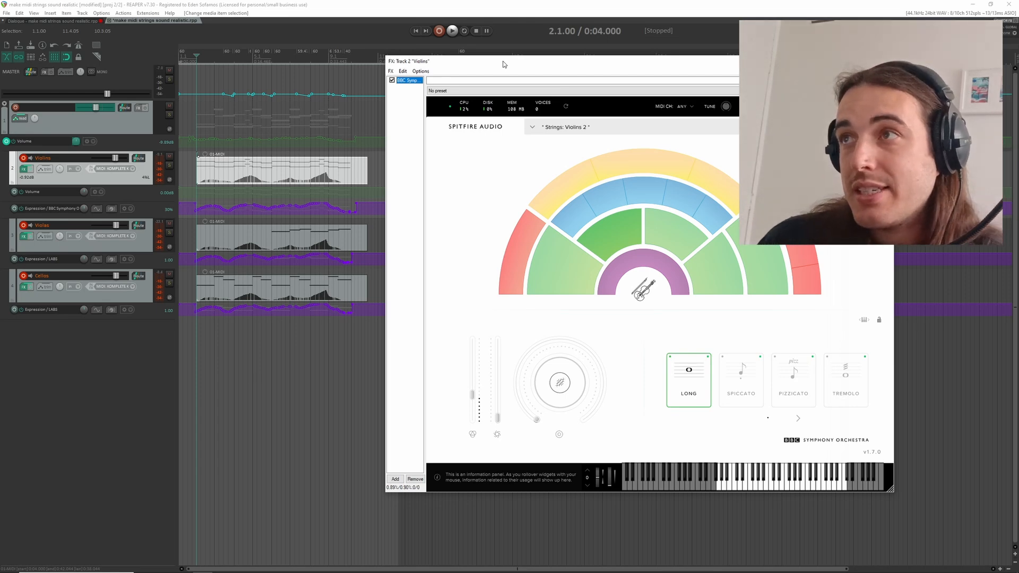